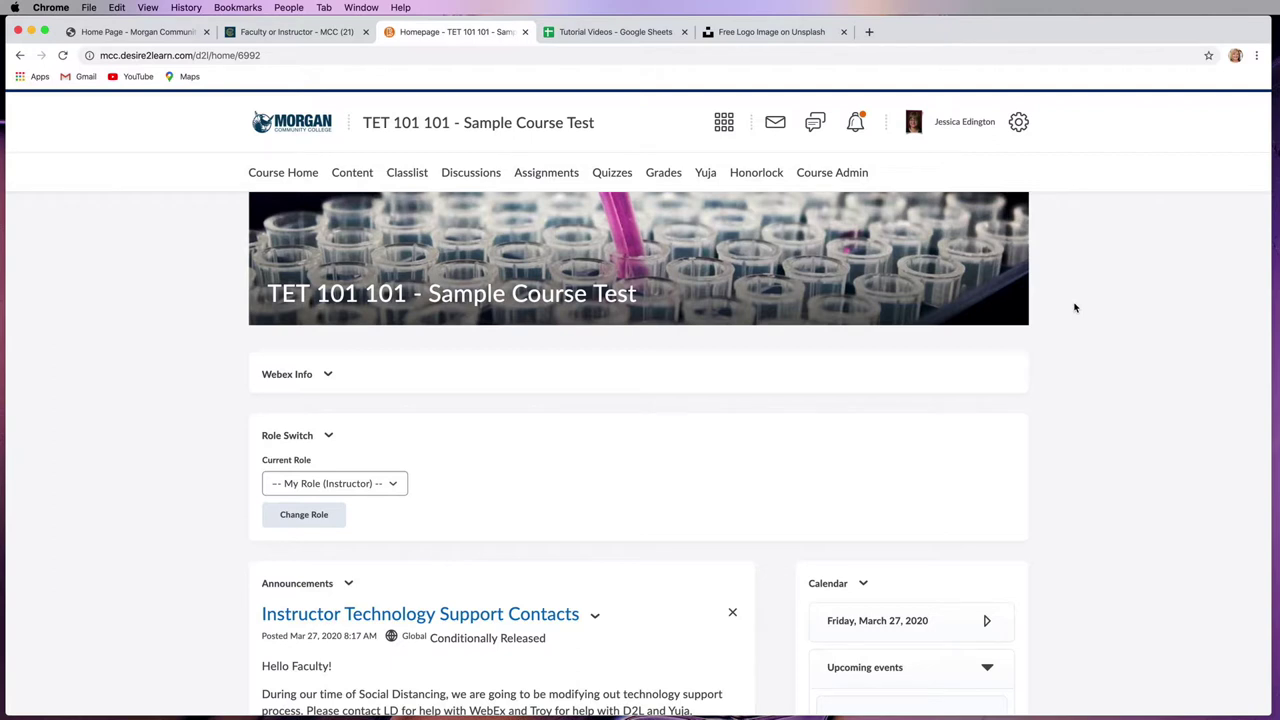
# - Open the TET 101 101 Classlist and scroll through its table of 9 users
pyautogui.click(406, 174)
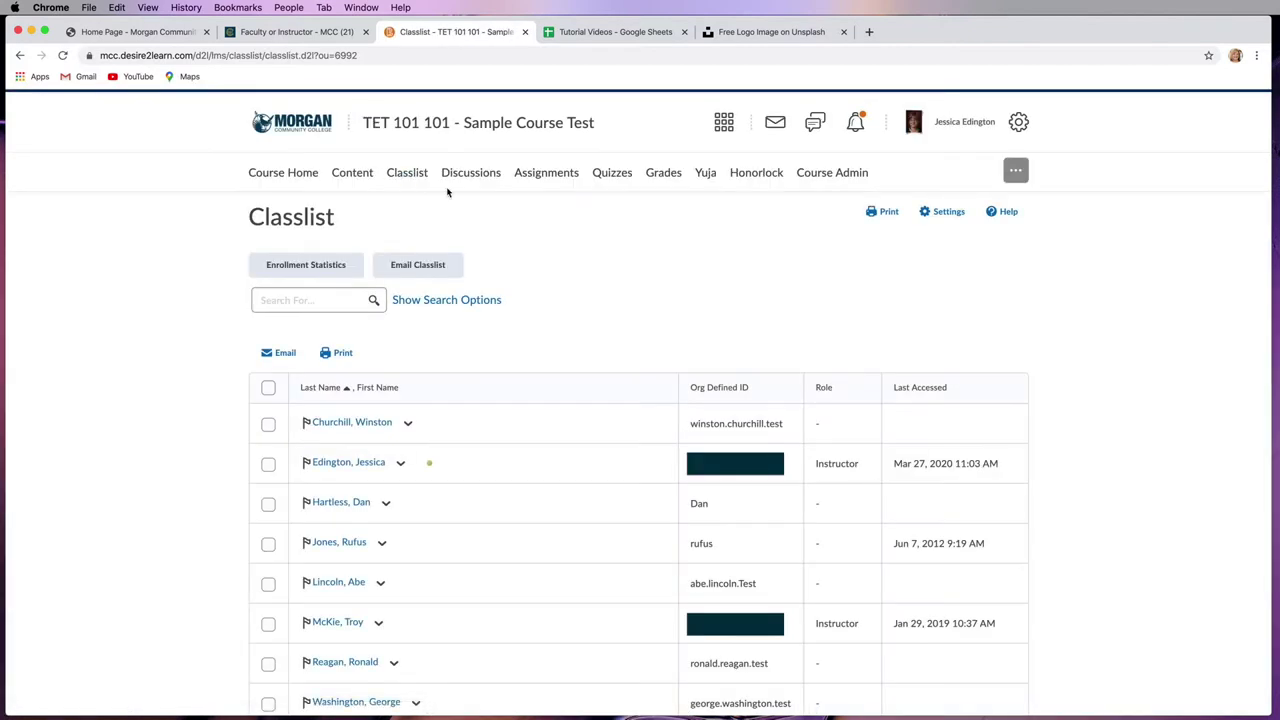
pyautogui.scroll(-3, 600, 274)
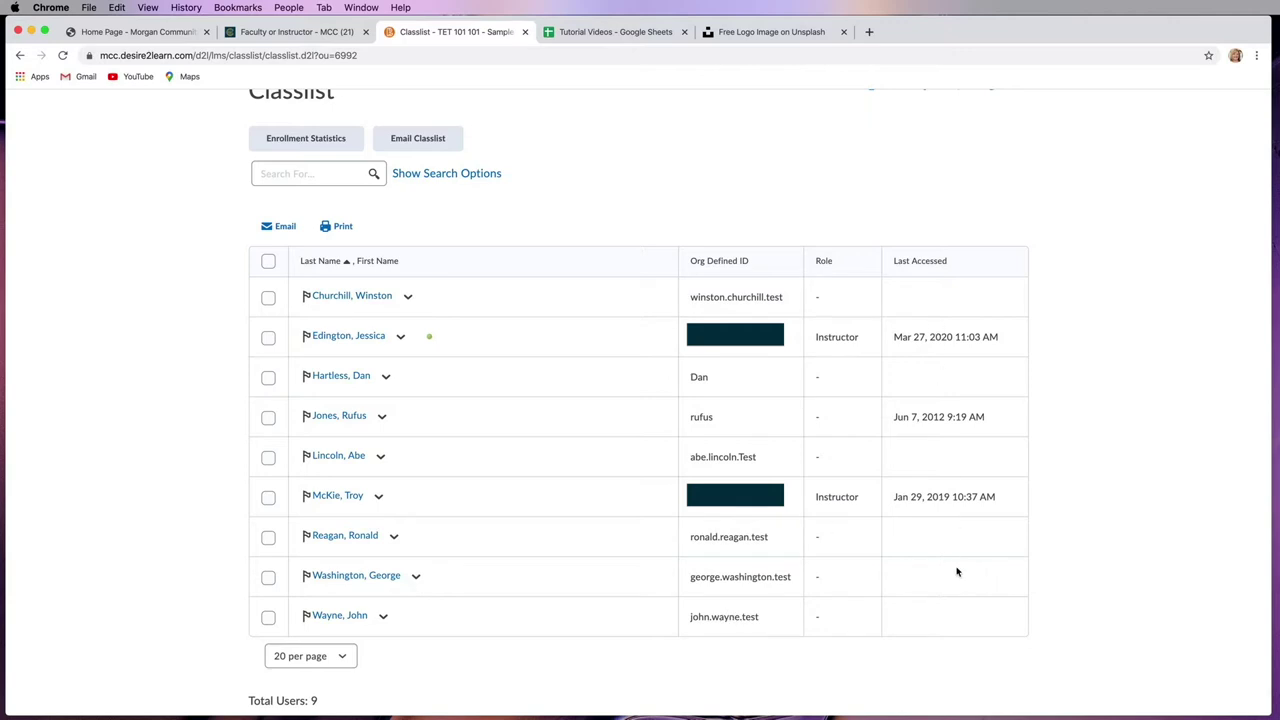
pyautogui.scroll(1, 470, 389)
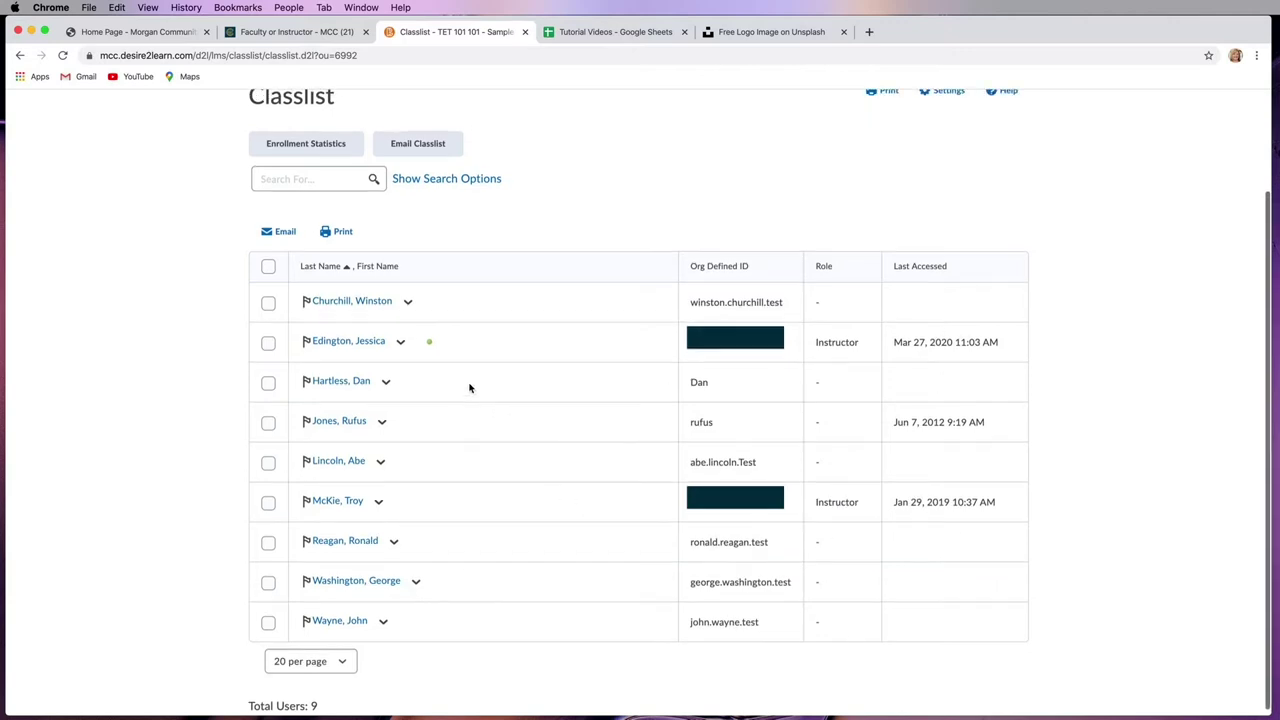
# - Start an email to the first student with subject 'TET 101 101 - Sample Course Test' and review its Attachments options
pyautogui.click(362, 303)
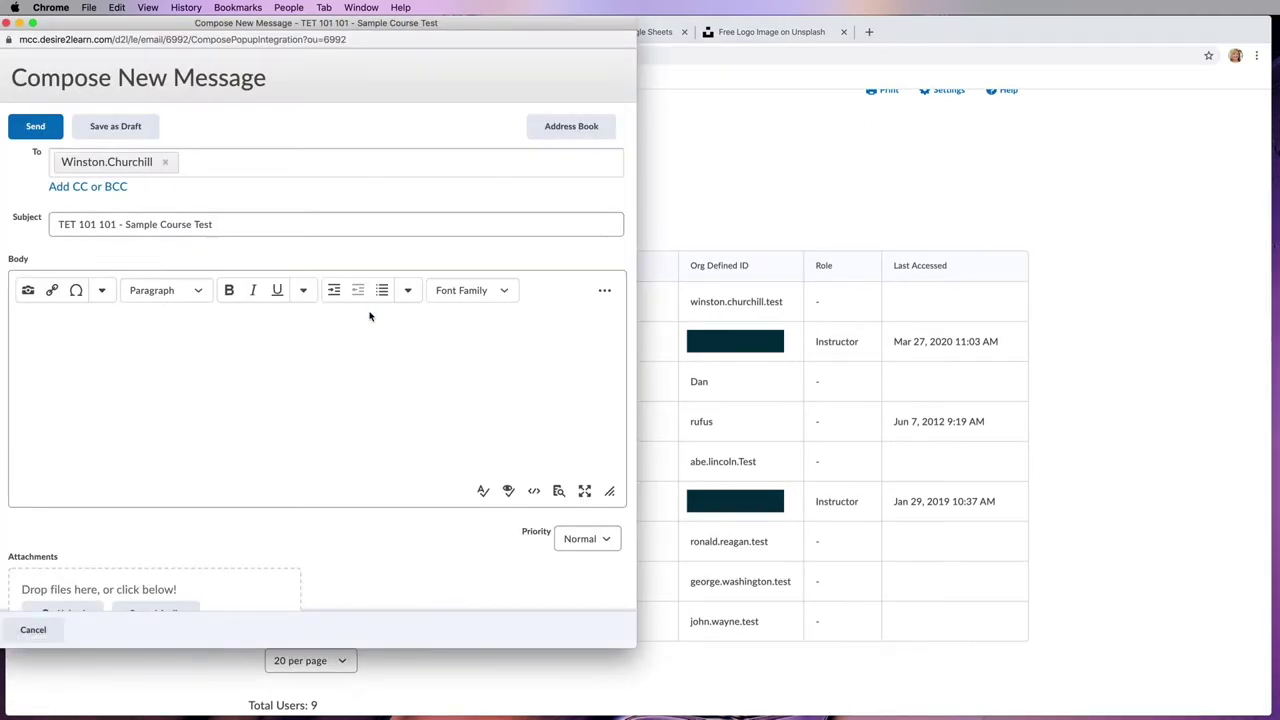
pyautogui.scroll(-2, 363, 320)
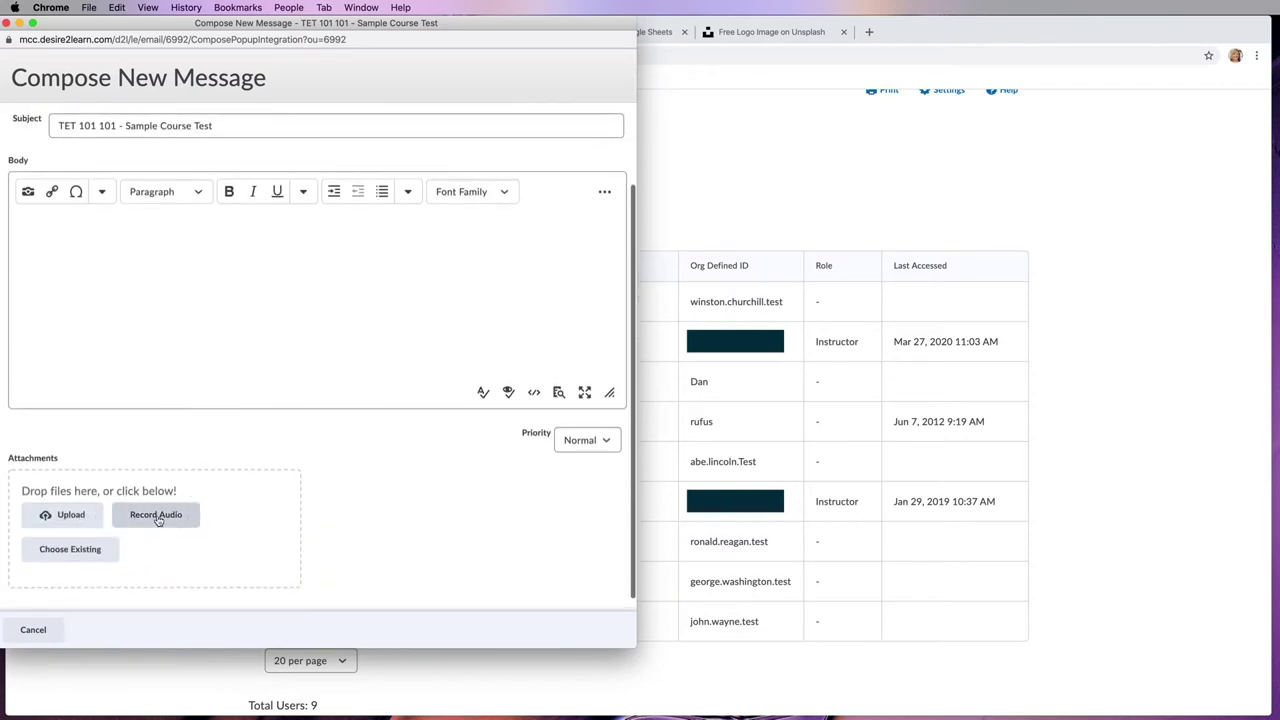
pyautogui.scroll(2, 369, 447)
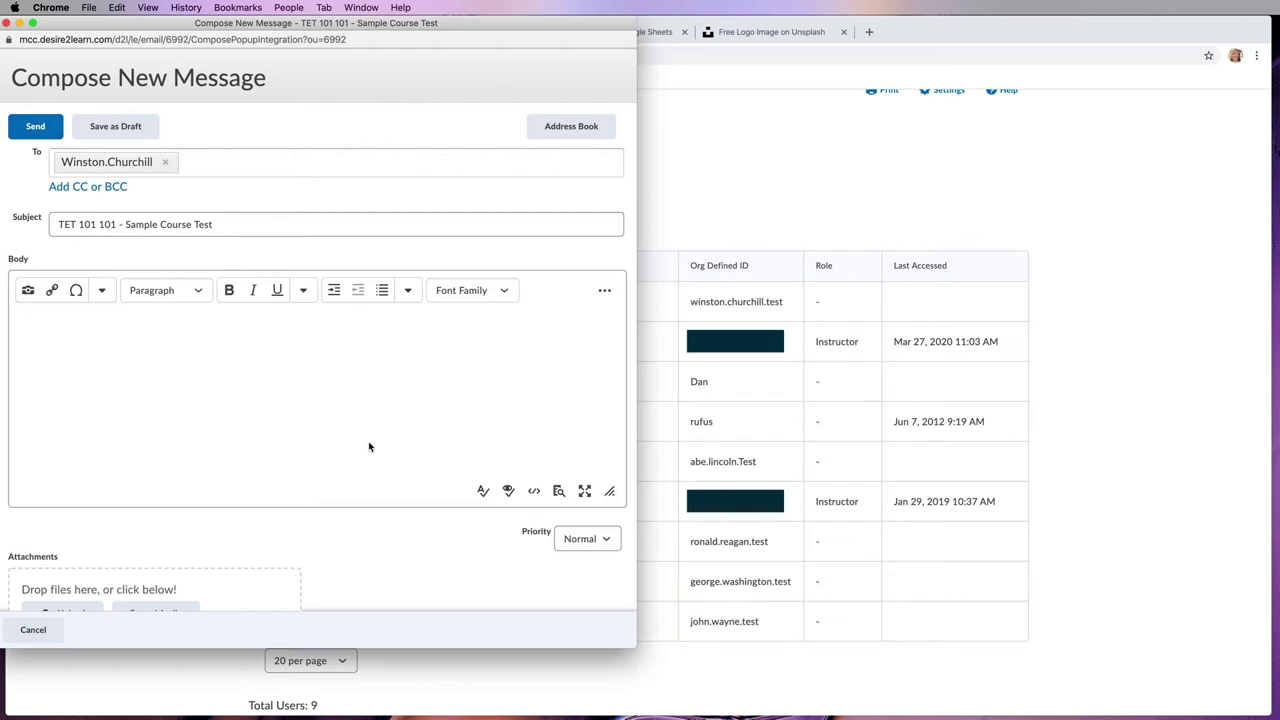
# - Discard the draft, check six members (first, third, fifth and bottom three), and email them
pyautogui.click(7, 22)
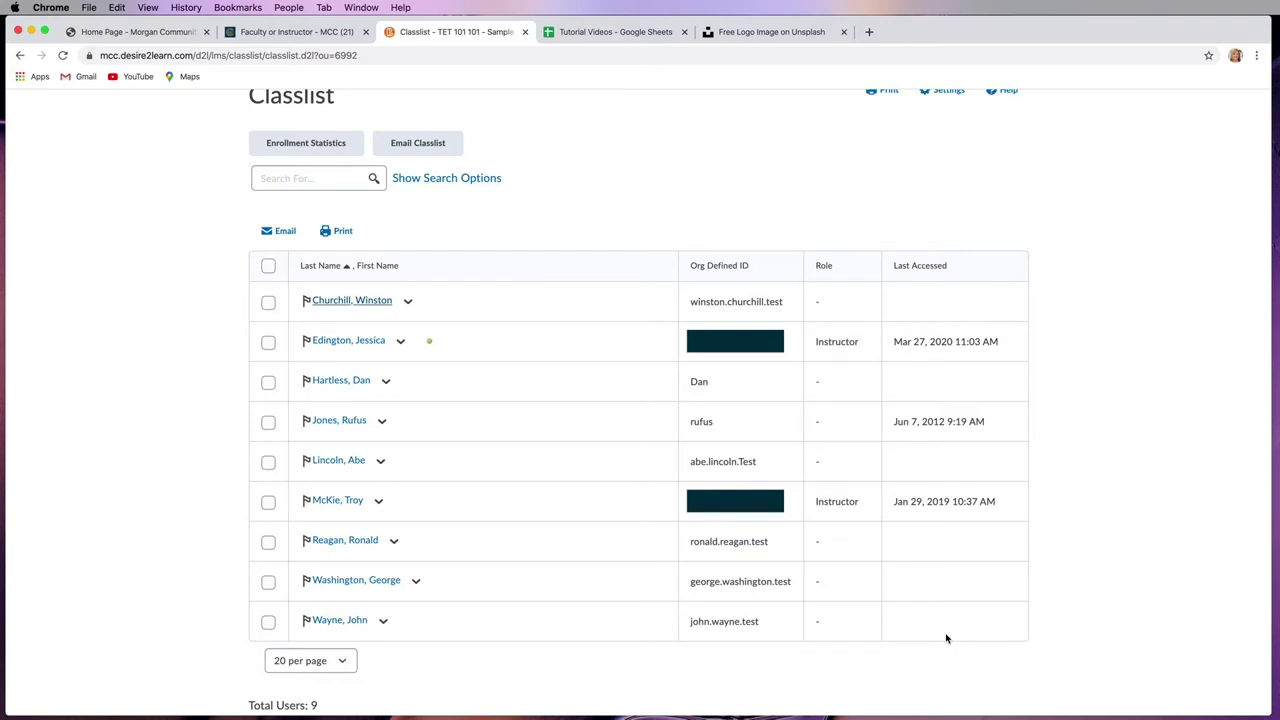
pyautogui.click(268, 622)
pyautogui.click(268, 582)
pyautogui.click(268, 542)
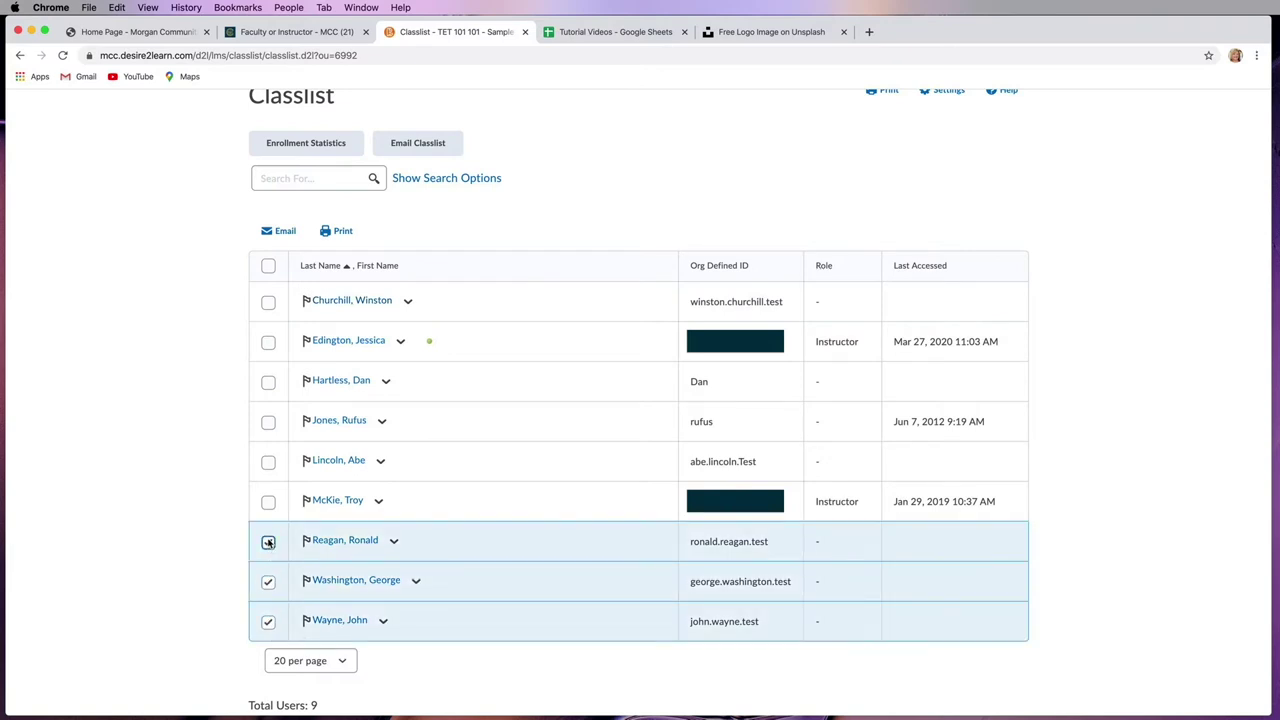
pyautogui.click(268, 462)
pyautogui.click(268, 382)
pyautogui.click(268, 302)
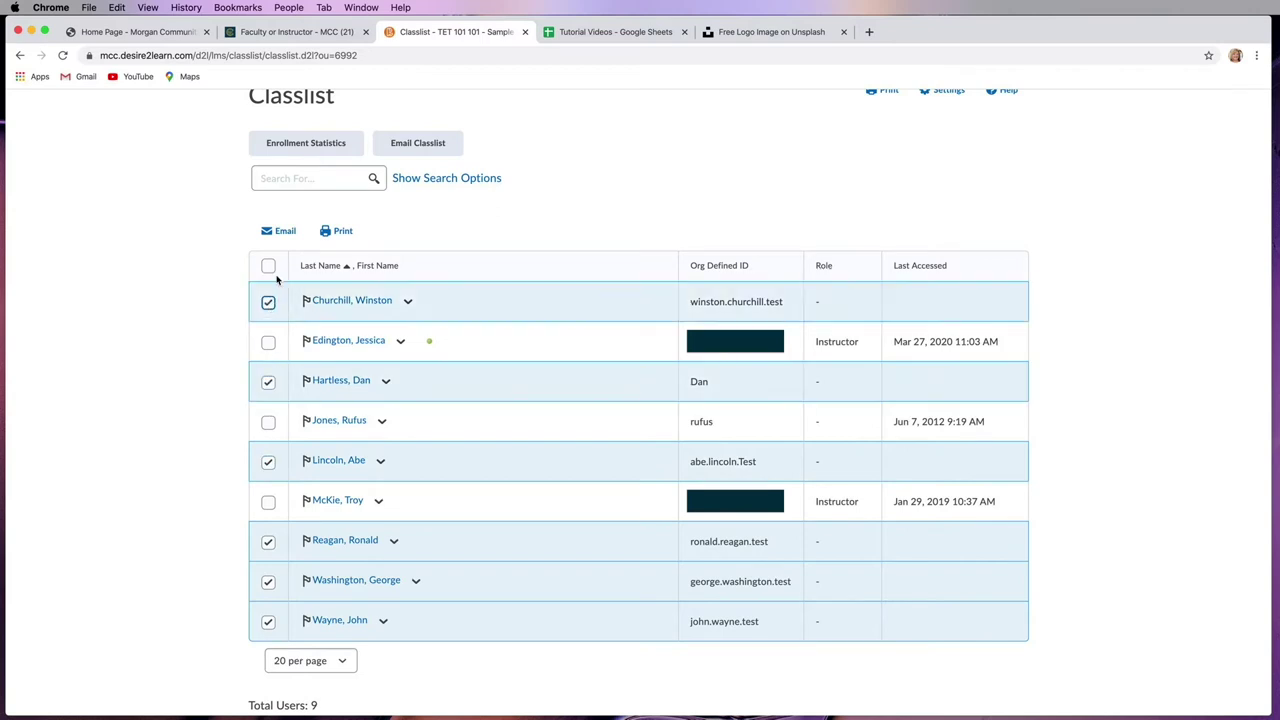
pyautogui.click(279, 231)
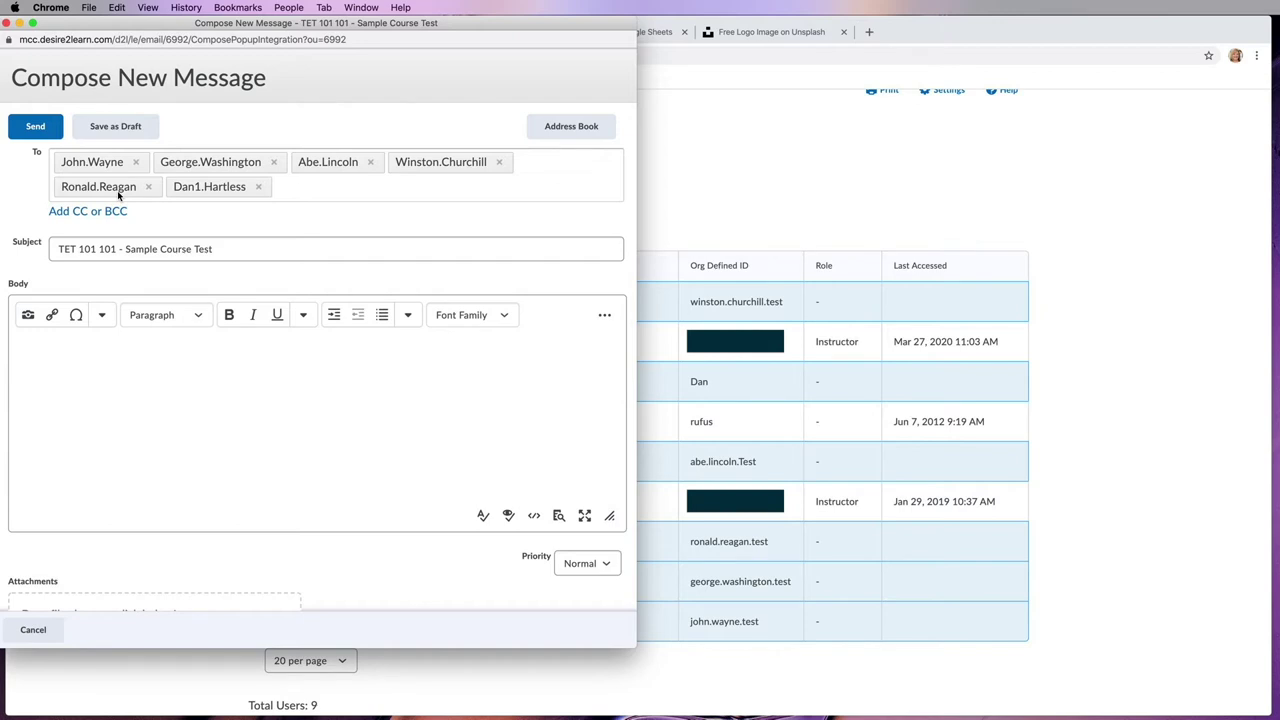
# - Reveal the Cc and Bcc fields on the six-recipient message, then discard it unsent
pyautogui.click(115, 212)
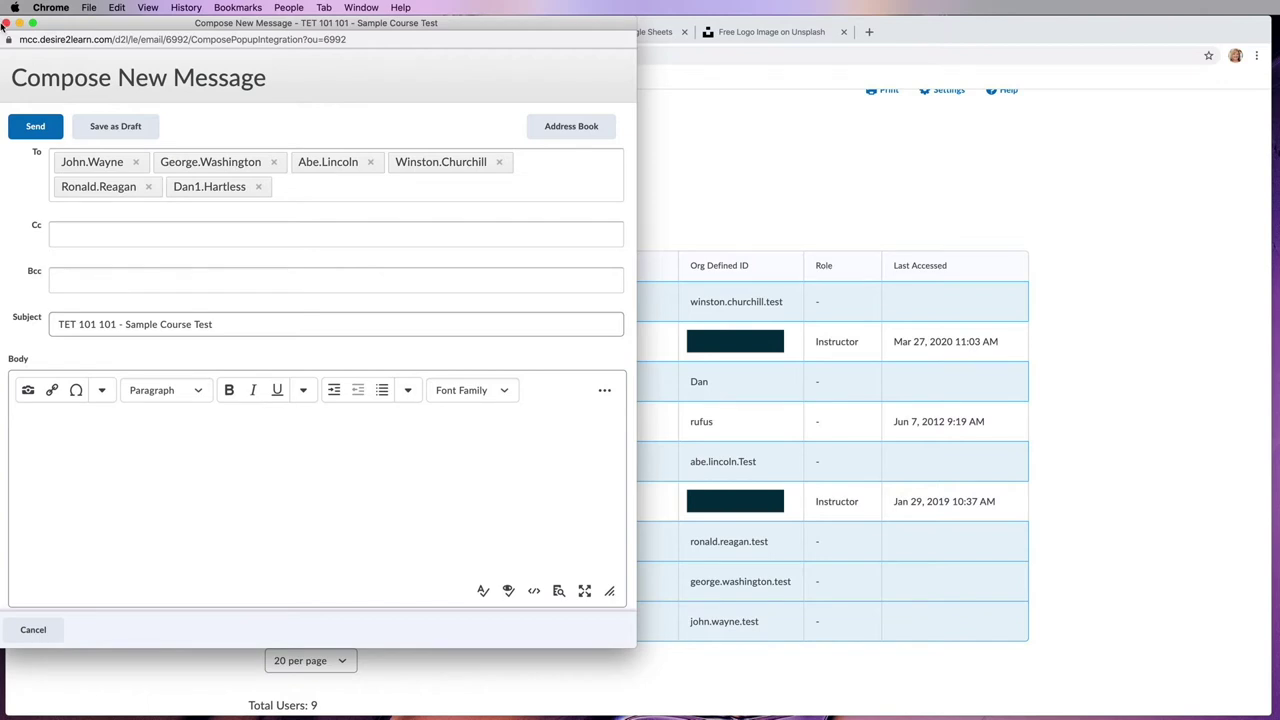
pyautogui.click(9, 22)
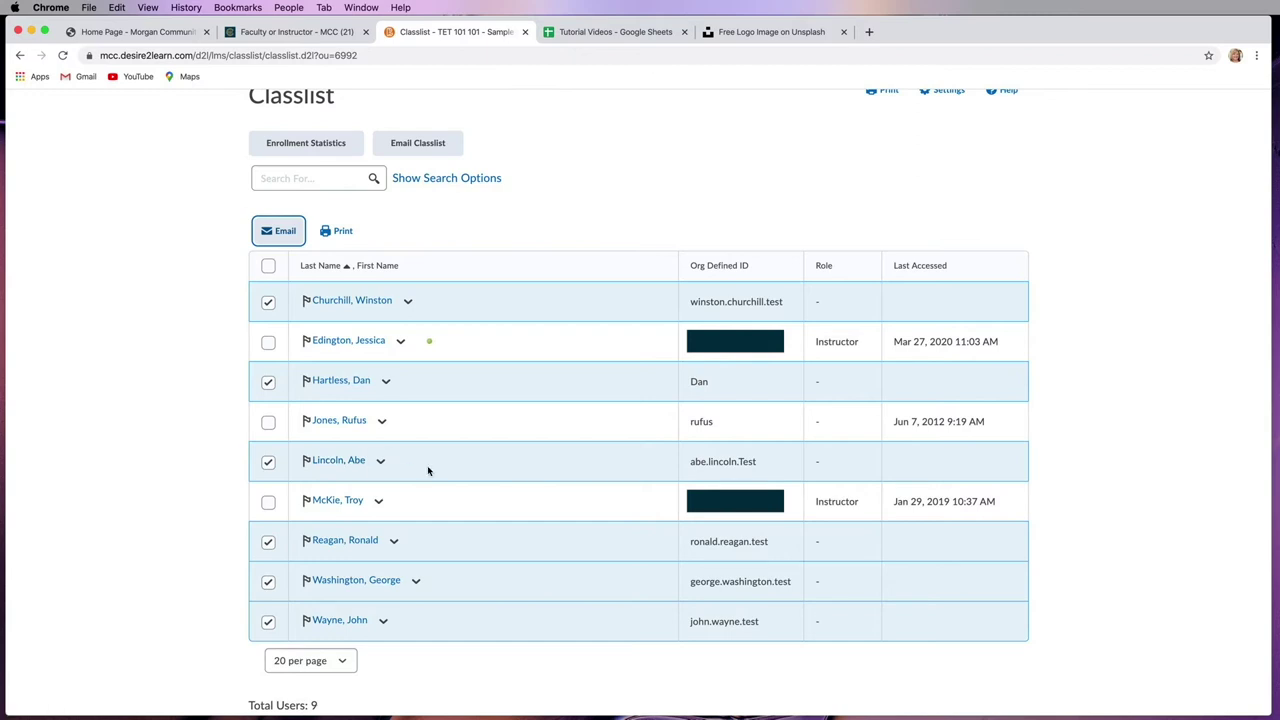
# - Select all nine members, start a message to them, discard it, and clear the selection
pyautogui.click(268, 266)
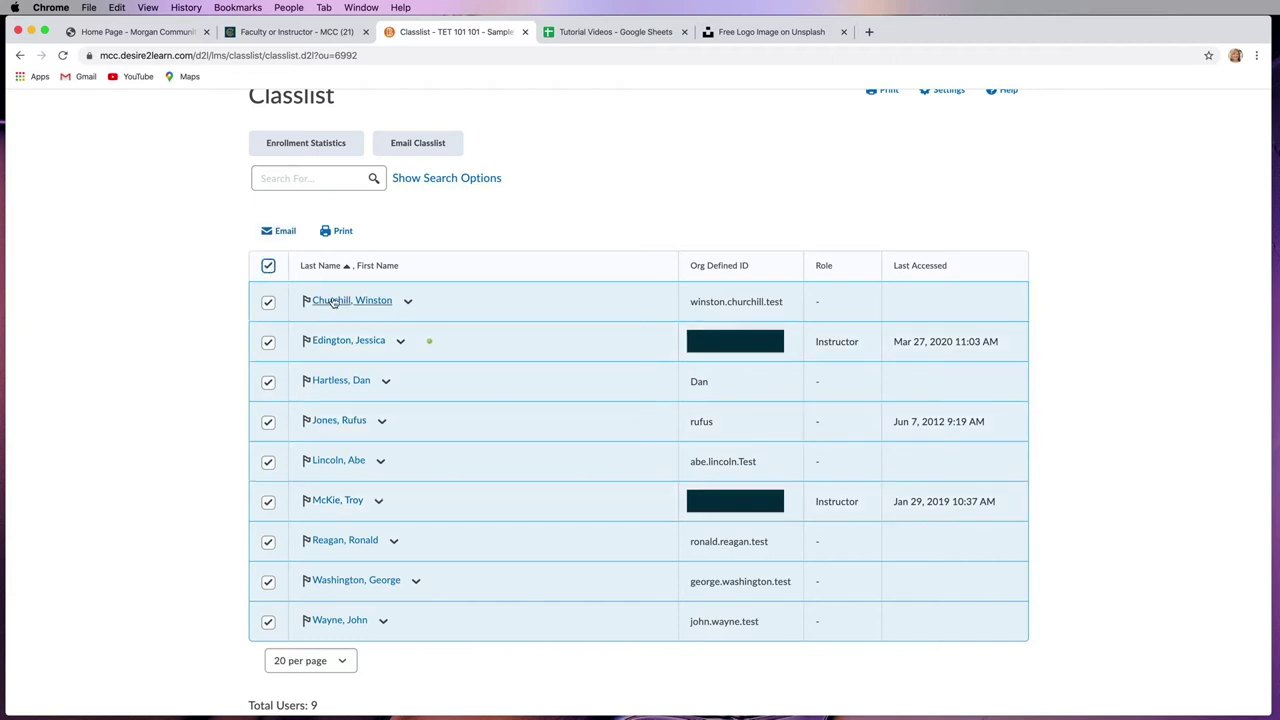
pyautogui.click(285, 231)
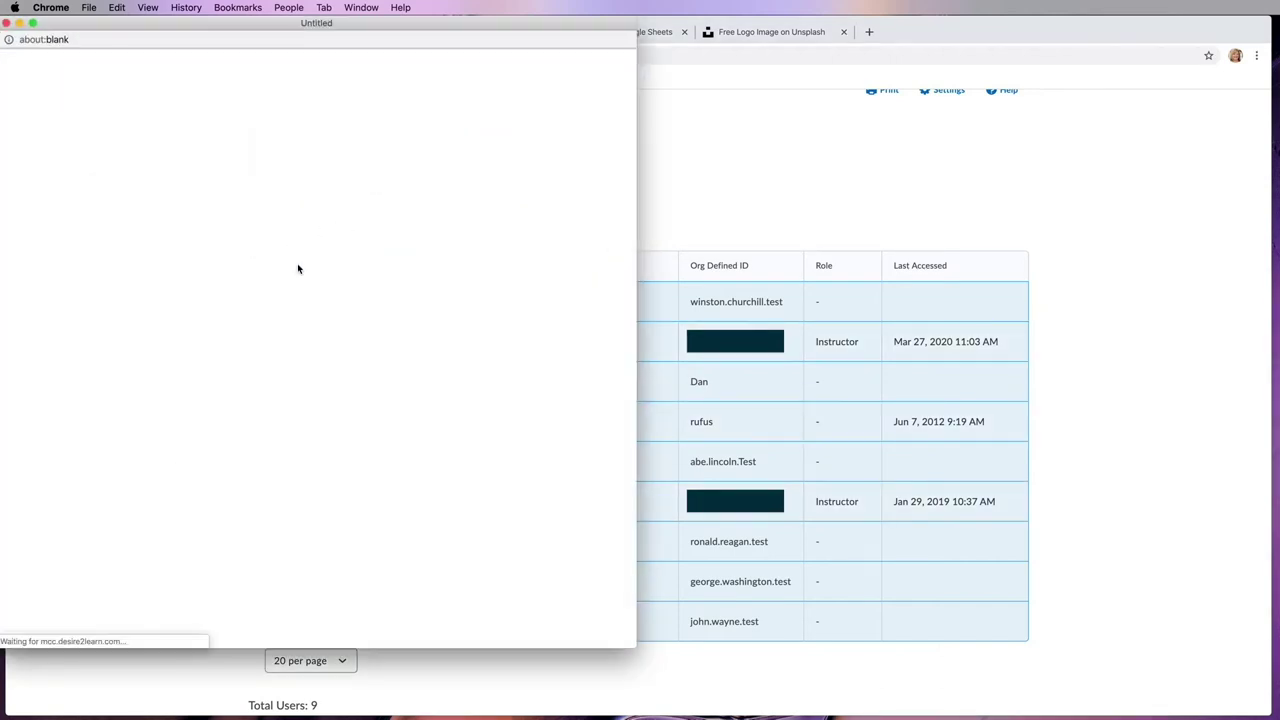
pyautogui.click(9, 23)
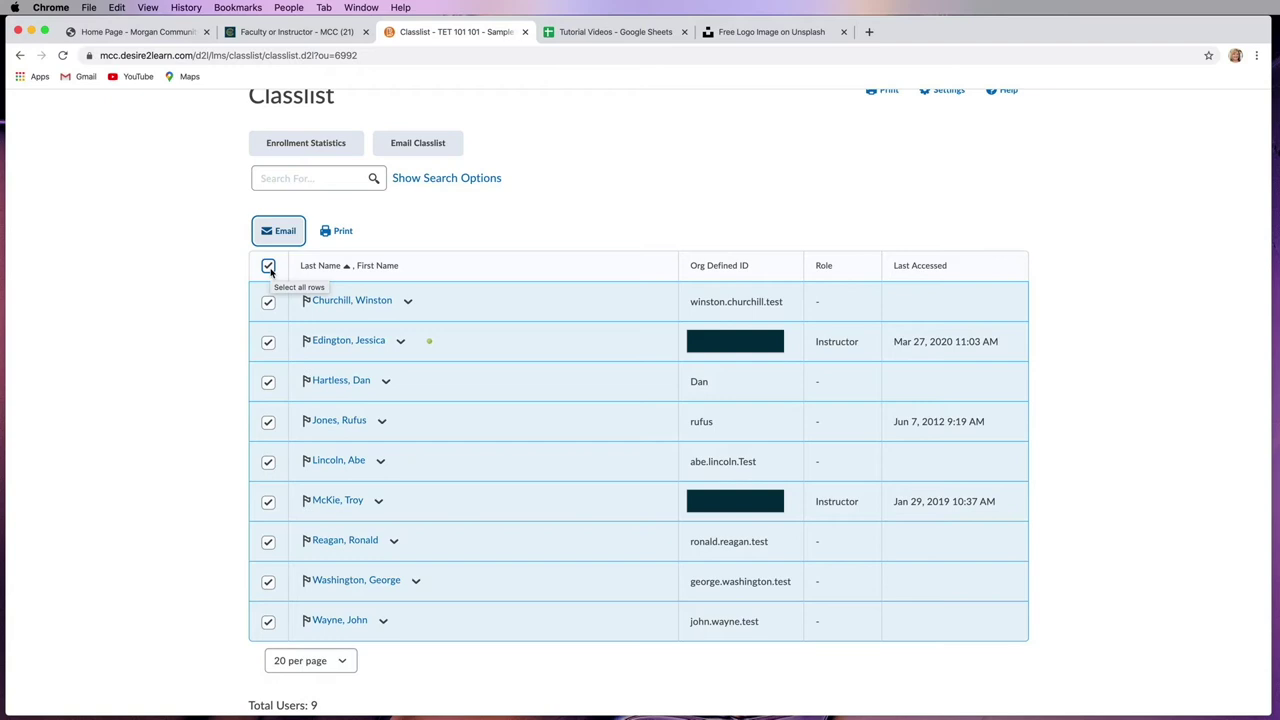
pyautogui.click(268, 267)
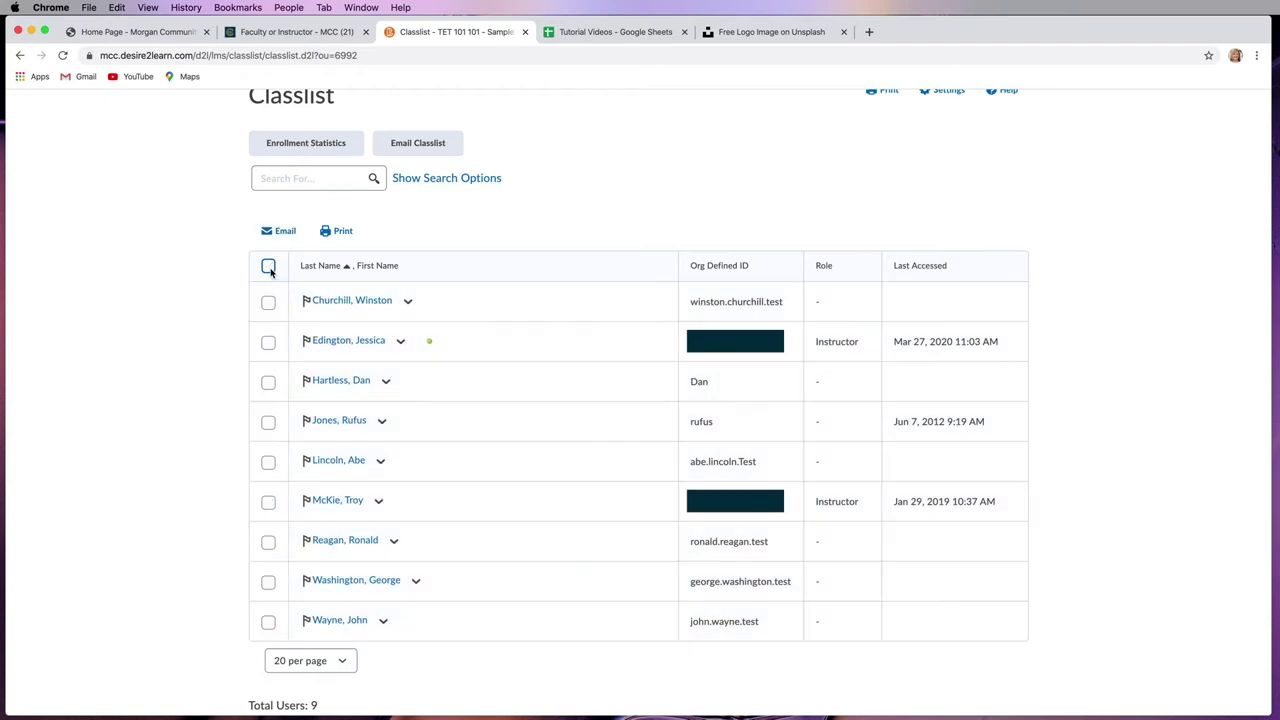
# - Choose Progress from the first student's actions menu to open their Progress Summary
pyautogui.click(407, 304)
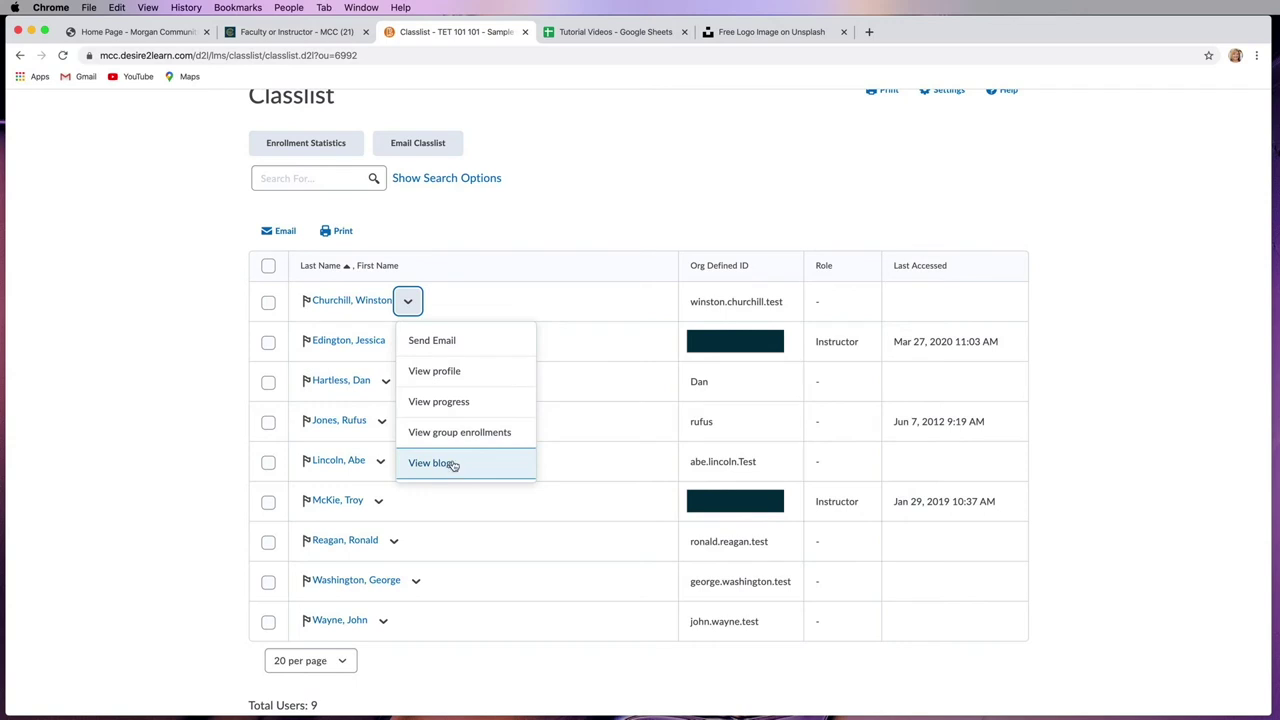
pyautogui.click(447, 403)
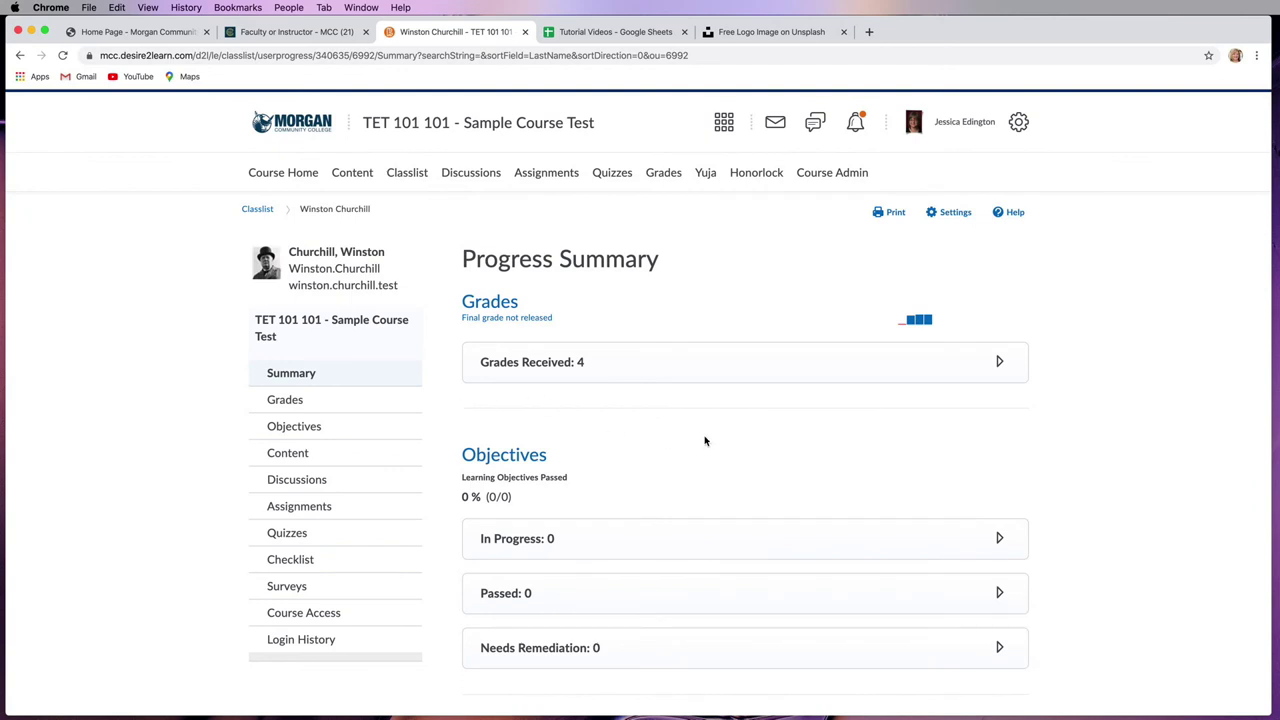
# - Expand Grades Received: 4 to list the student's grades
pyautogui.click(714, 371)
pyautogui.scroll(-1, 722, 378)
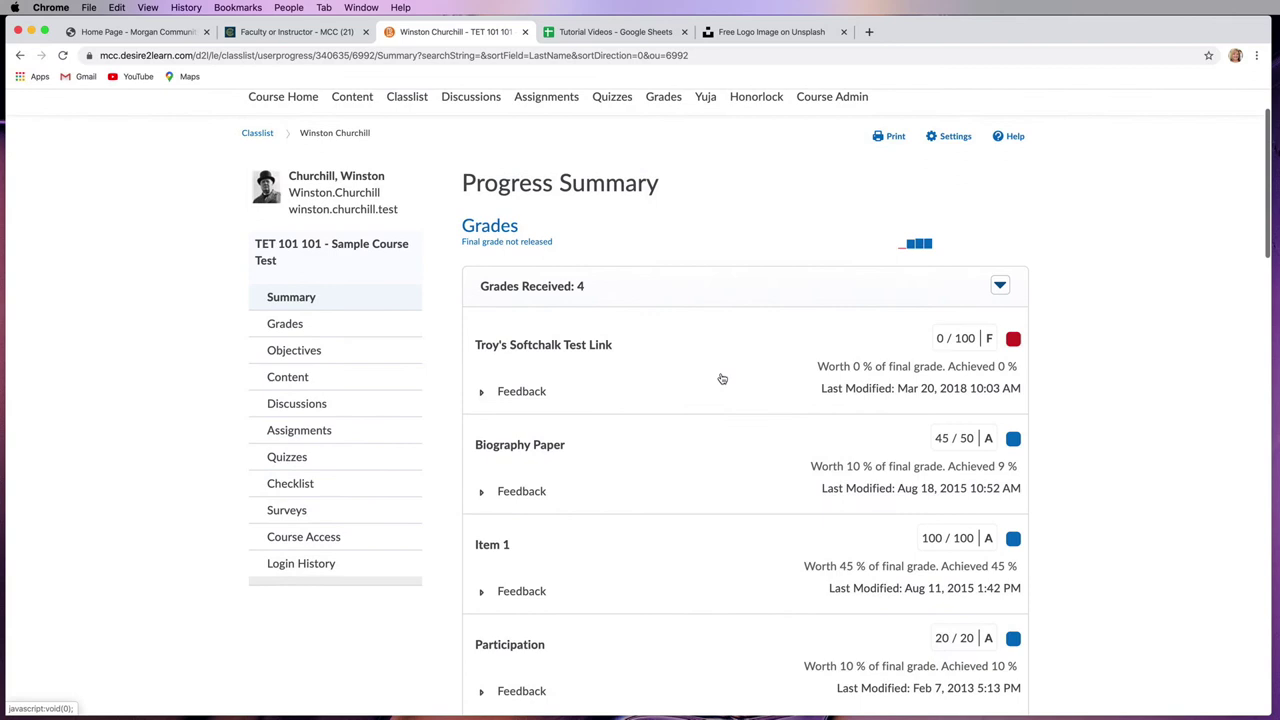
pyautogui.scroll(-2, 722, 378)
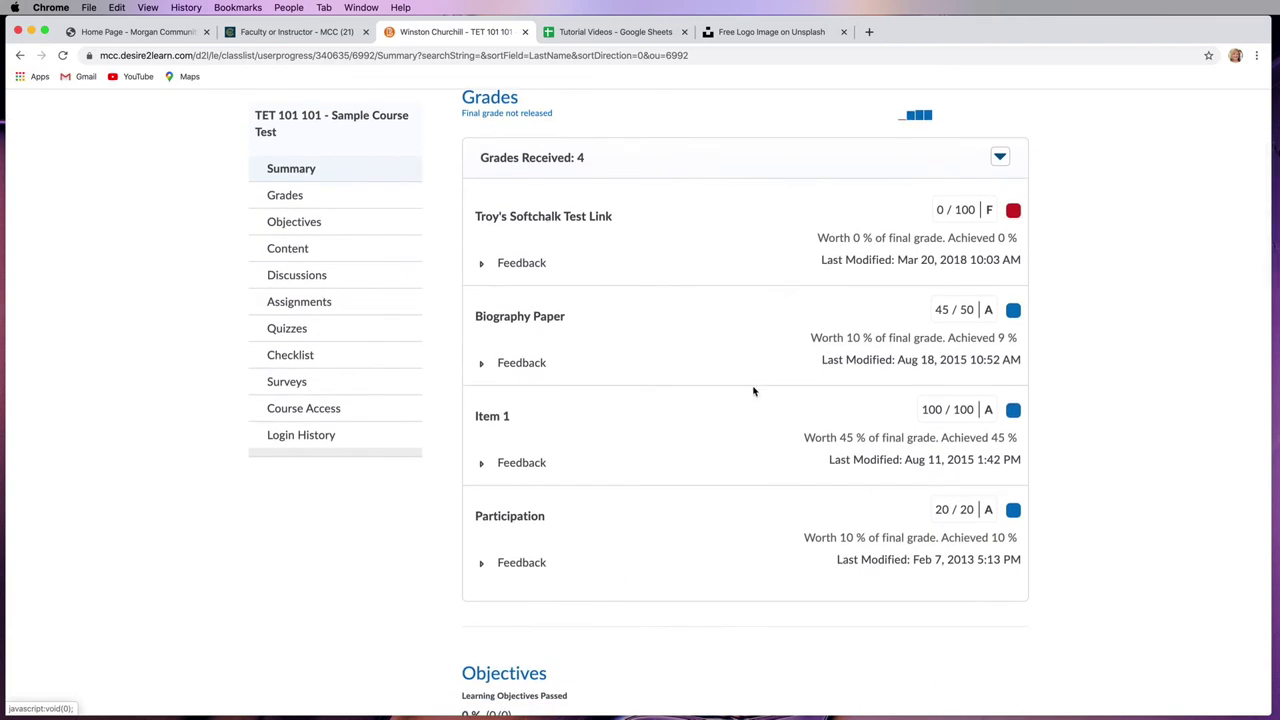
# - Show the feedback for Item 1 and scroll through the remaining summary sections
pyautogui.click(481, 464)
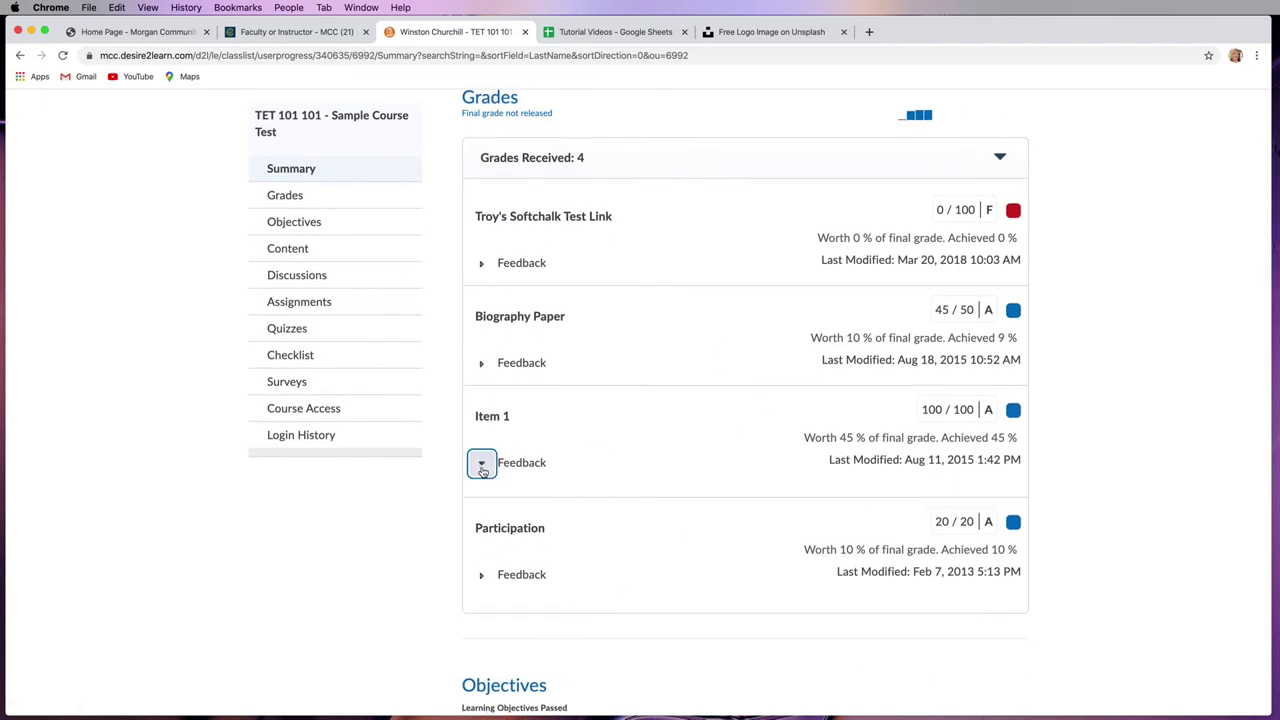
pyautogui.scroll(-5, 562, 487)
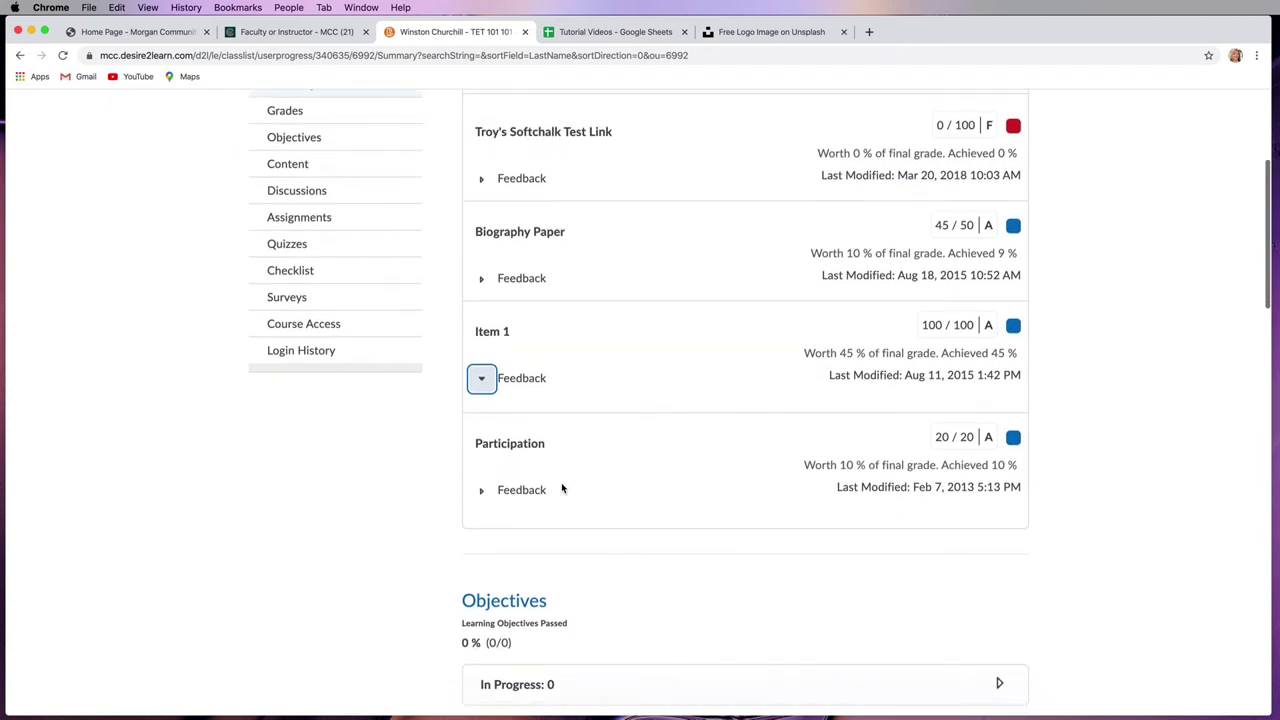
pyautogui.scroll(-4, 563, 489)
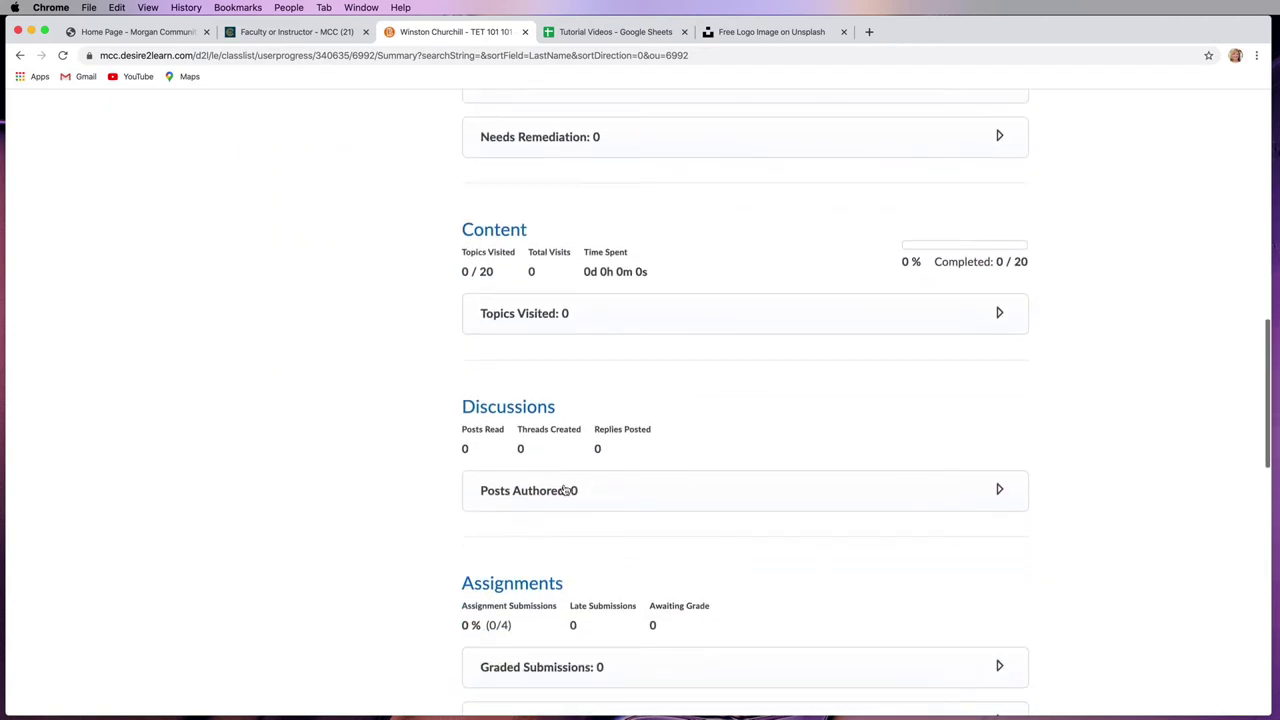
pyautogui.scroll(-3, 565, 490)
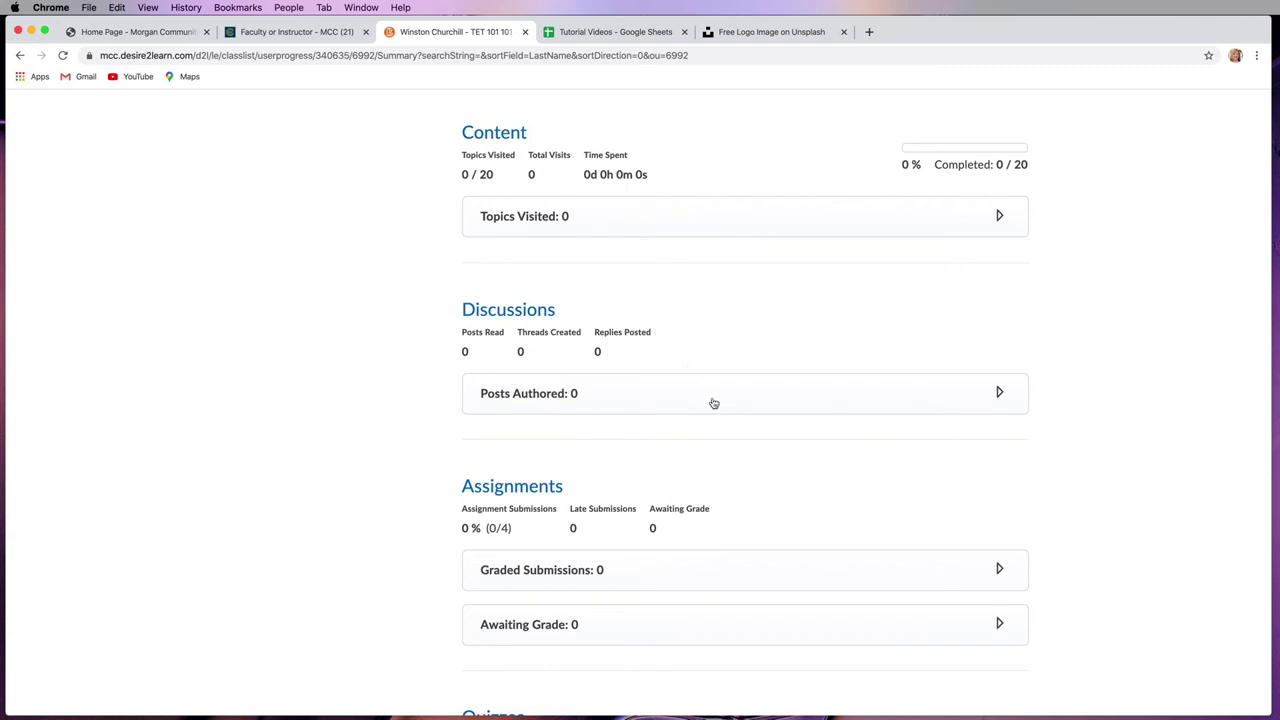
pyautogui.scroll(-6, 734, 437)
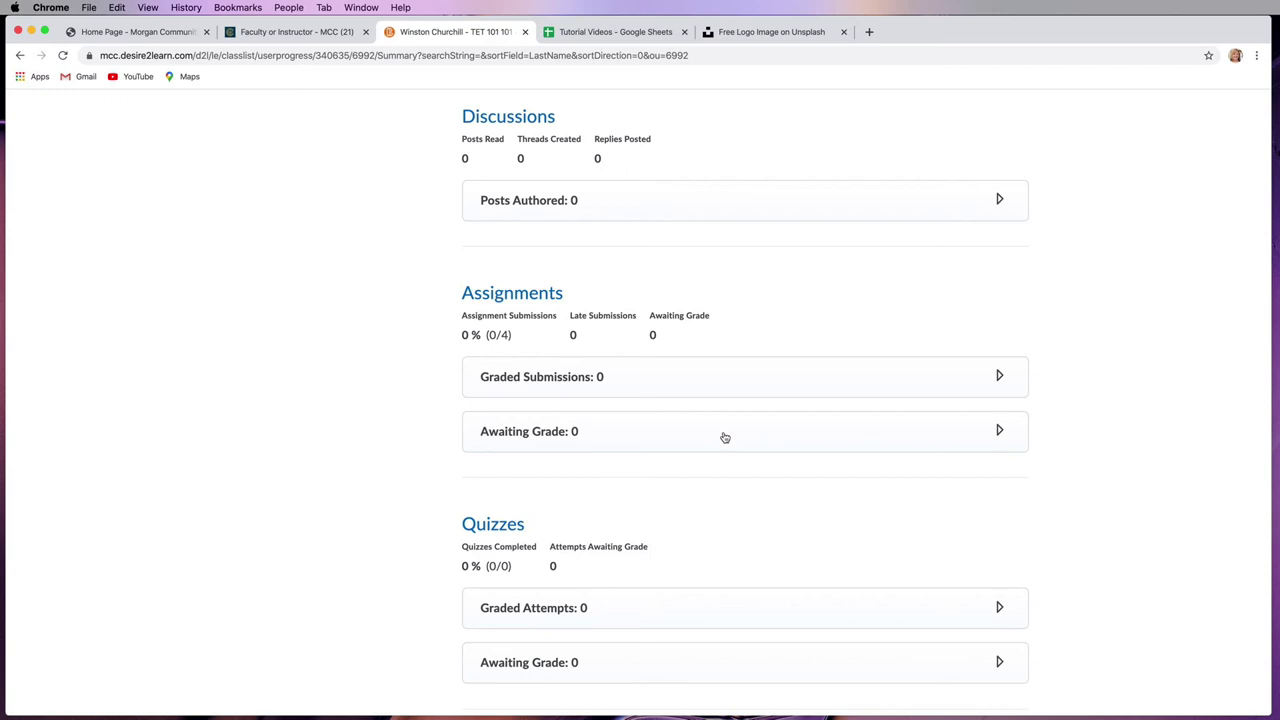
pyautogui.scroll(-9, 723, 437)
pyautogui.scroll(-14, 769, 449)
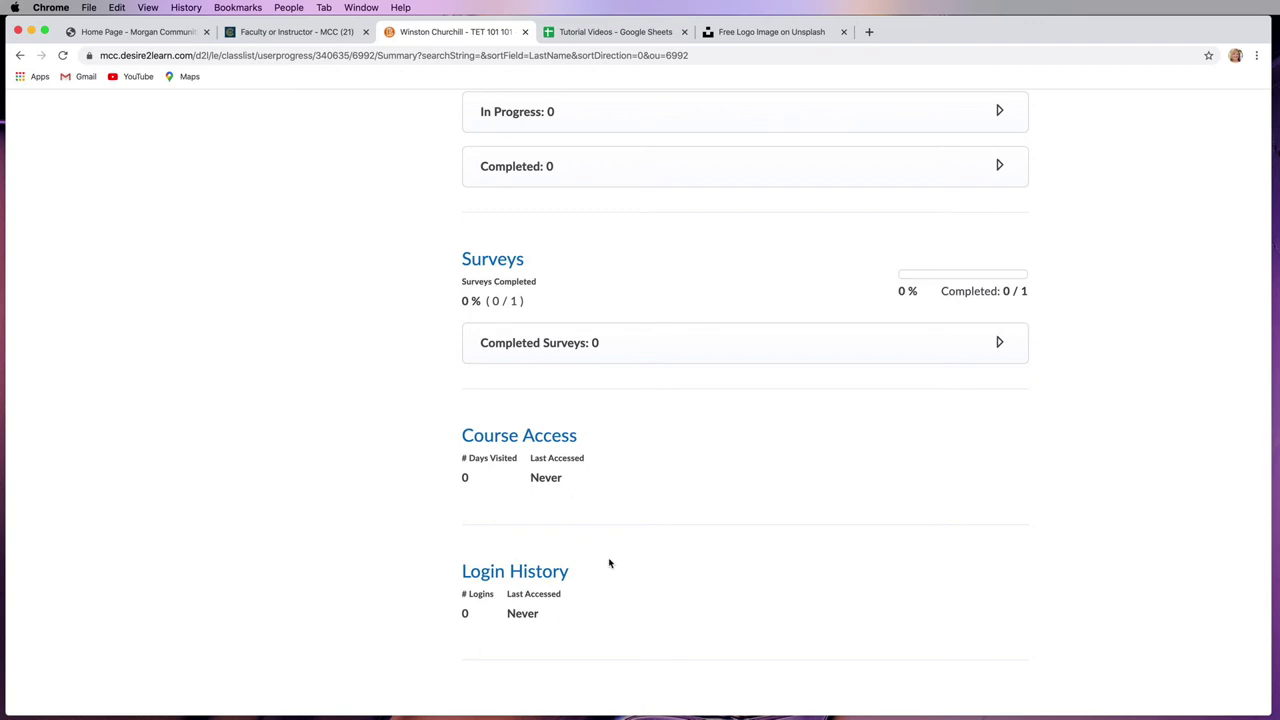
pyautogui.scroll(15, 639, 550)
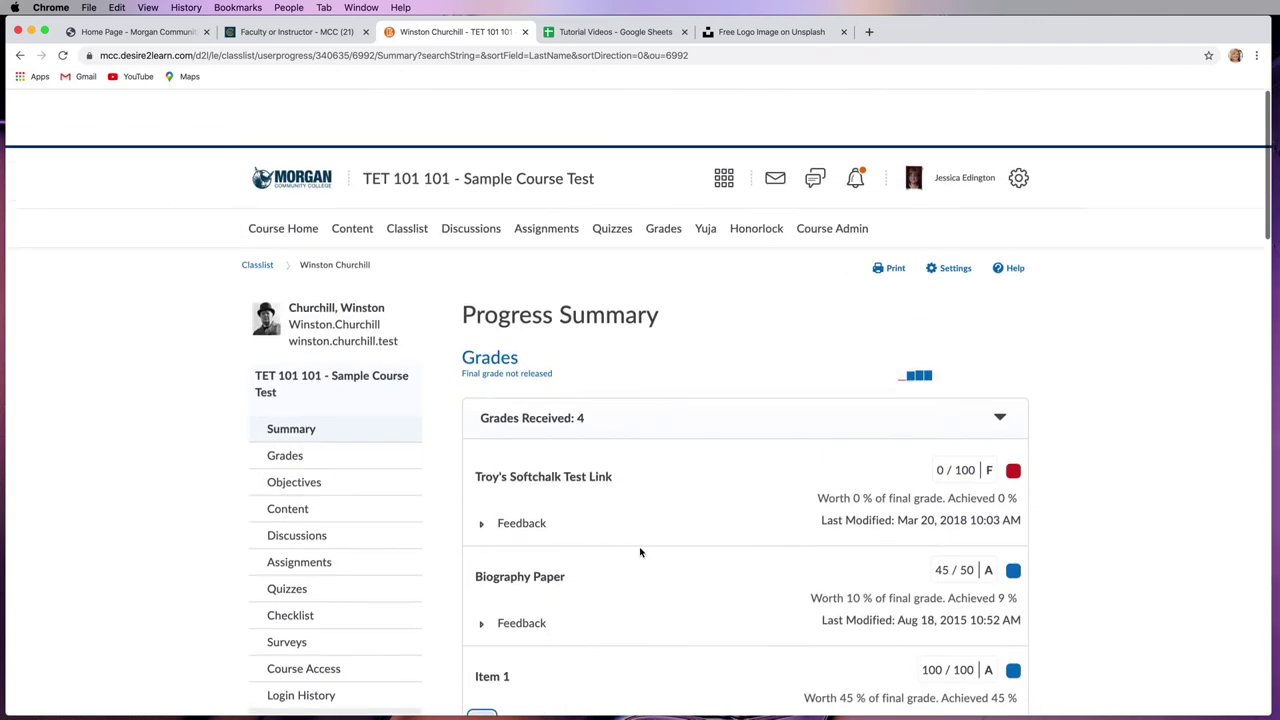
pyautogui.scroll(-4, 640, 552)
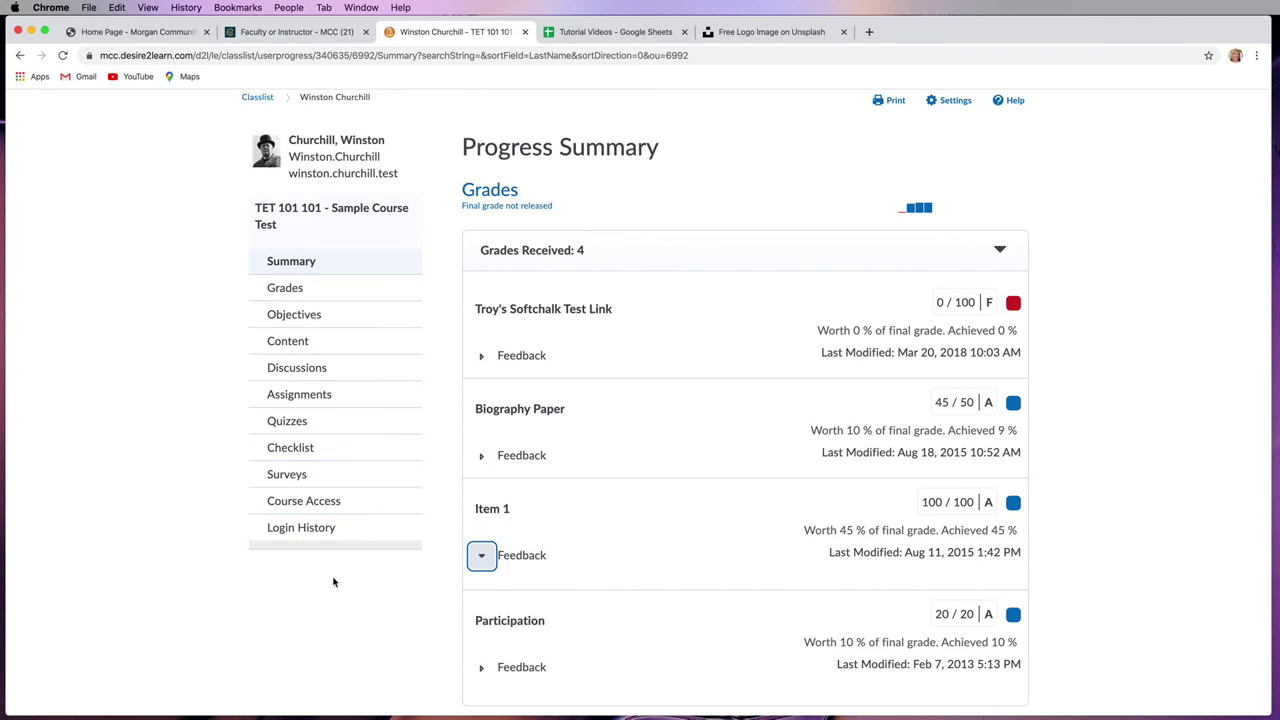
pyautogui.scroll(3, 340, 583)
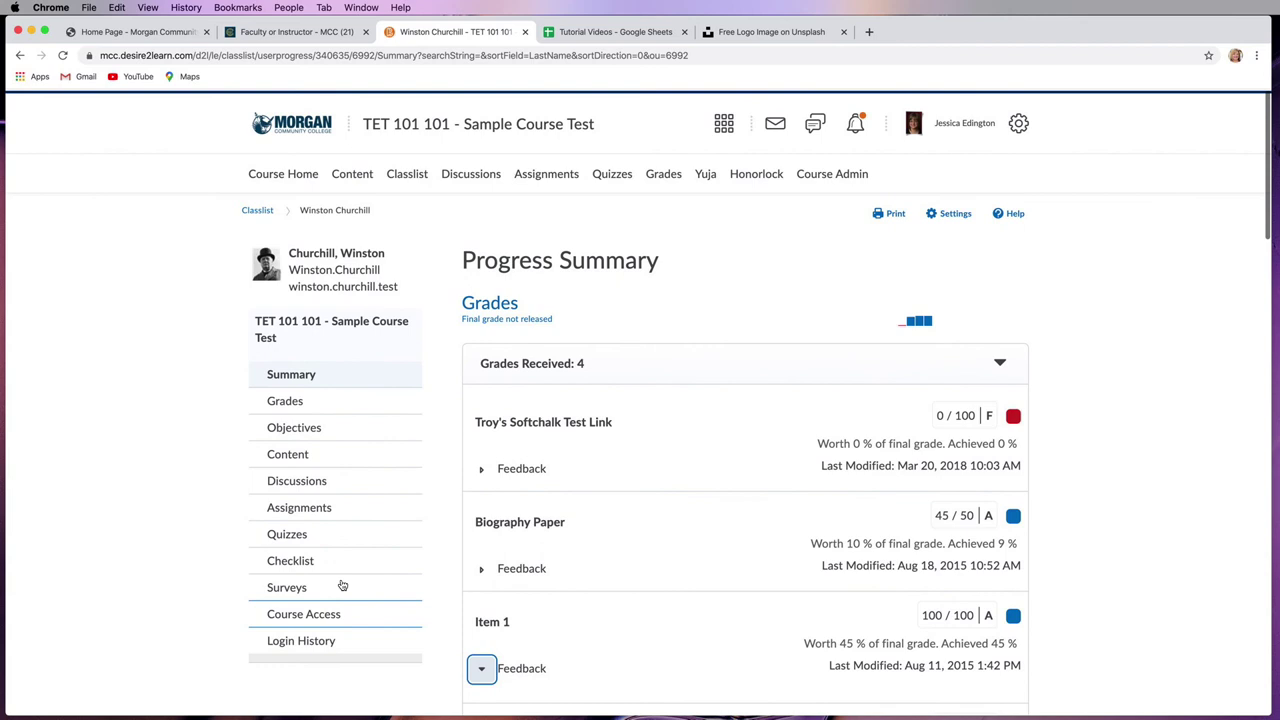
# - Return to the Classlist and view the rows-per-page choices, keeping it at 20 per page
pyautogui.click(415, 176)
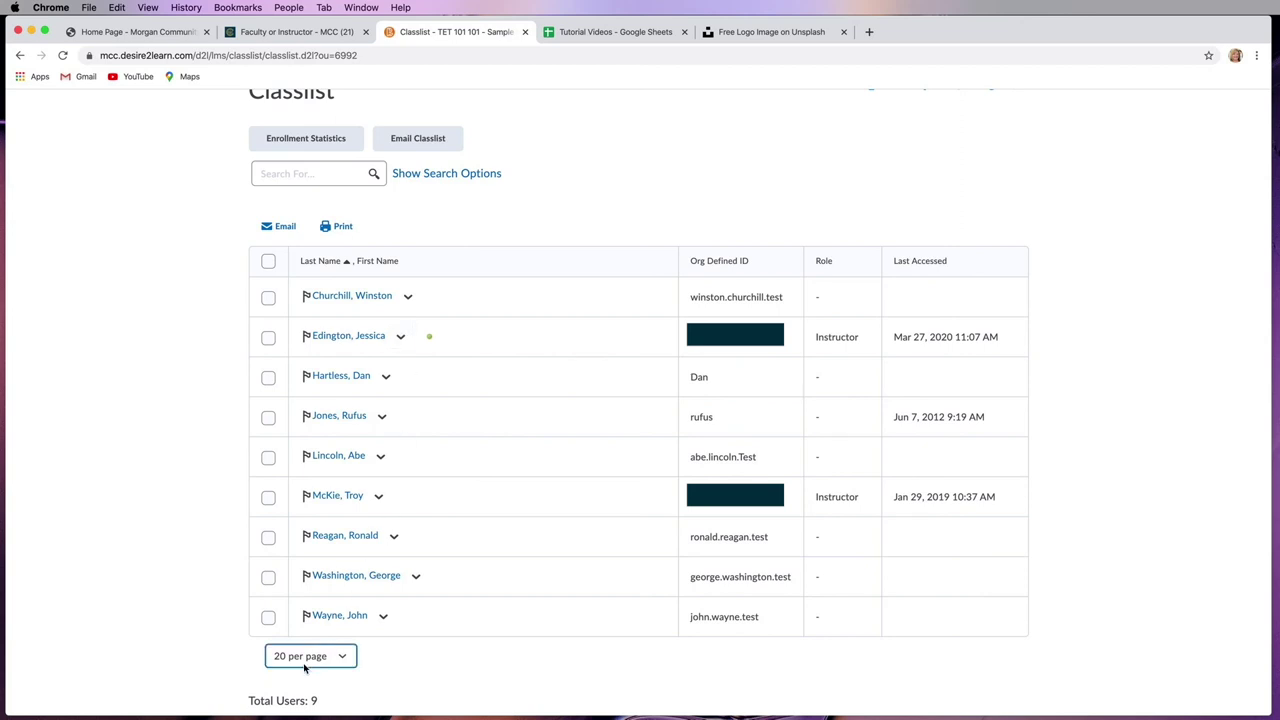
pyautogui.scroll(1, 305, 667)
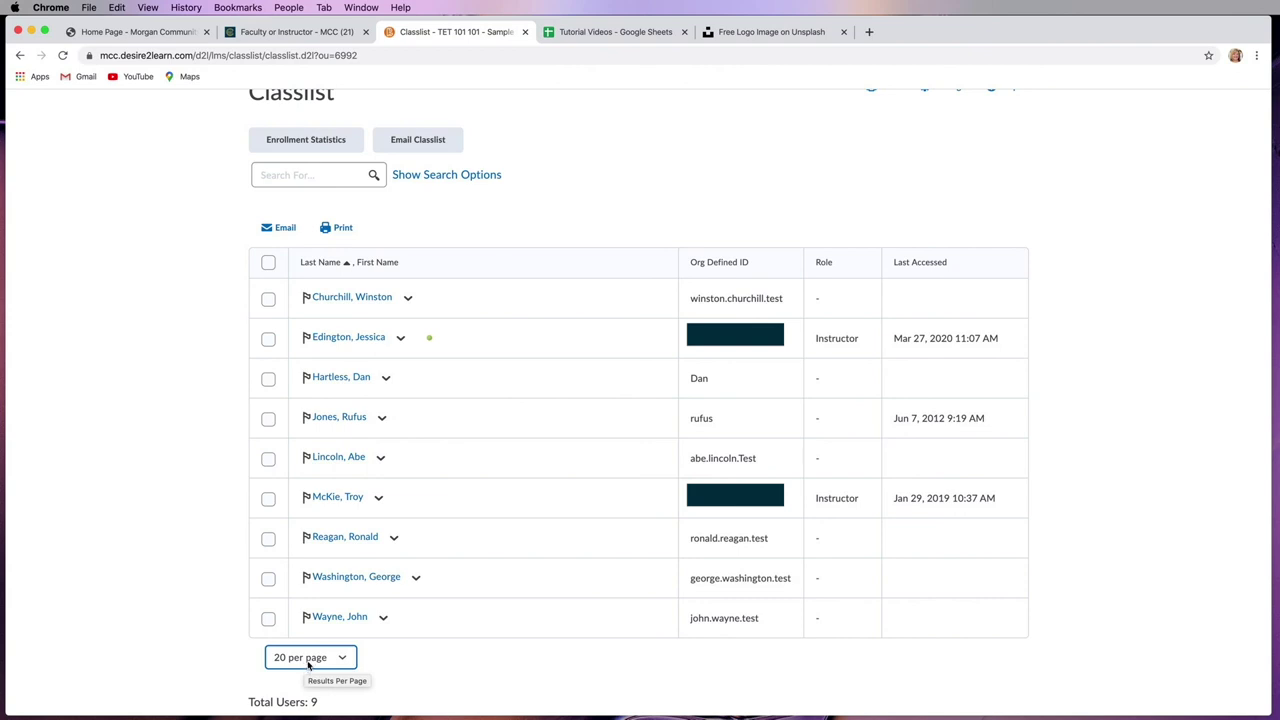
pyautogui.click(311, 660)
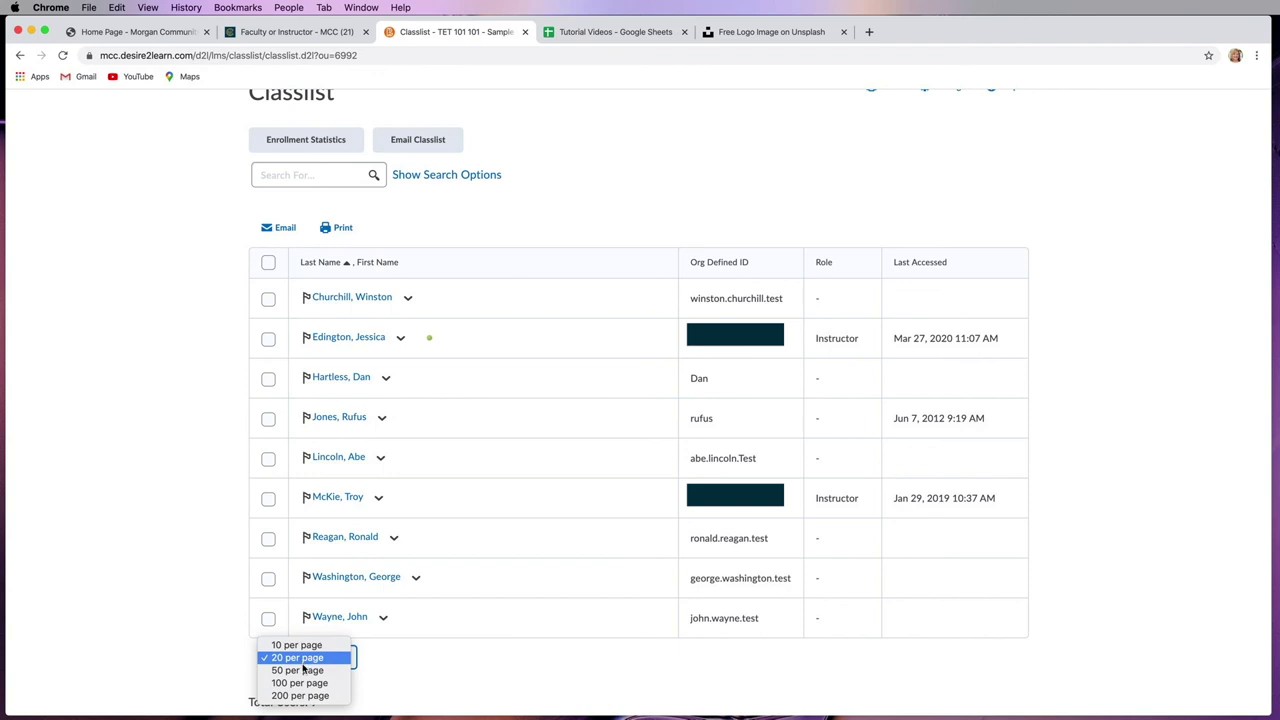
pyautogui.click(405, 678)
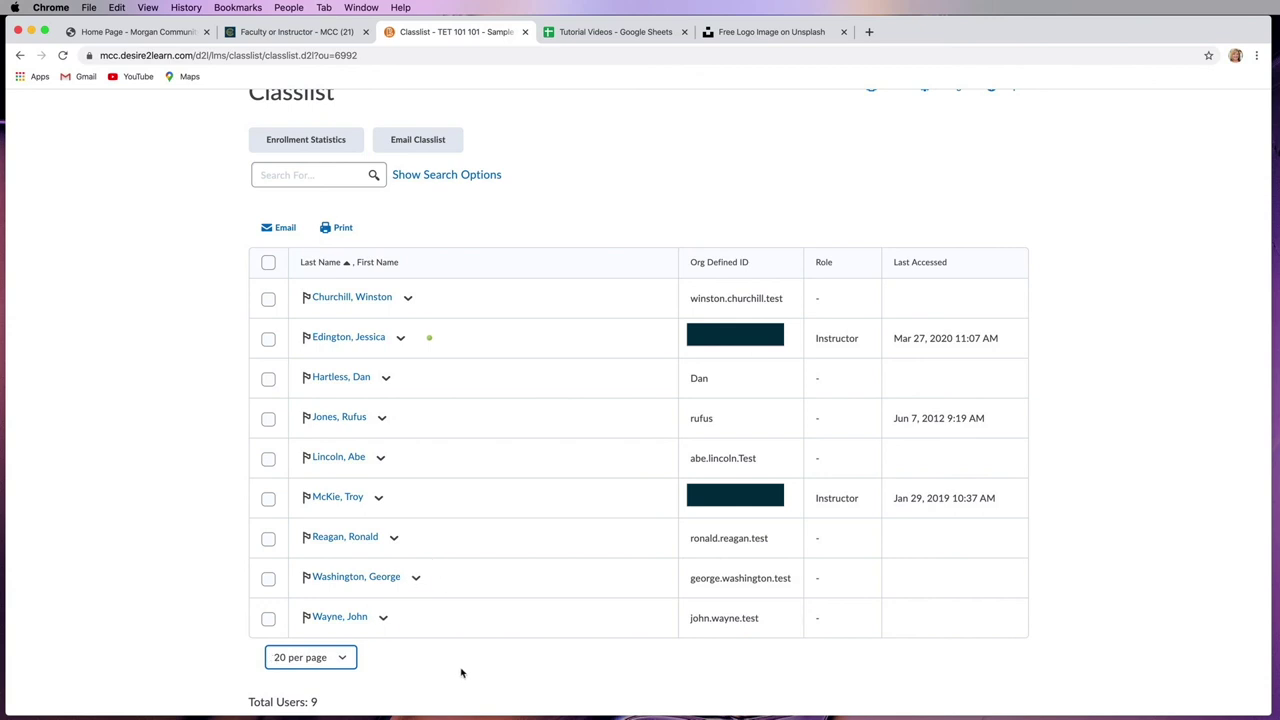
pyautogui.scroll(-1, 463, 673)
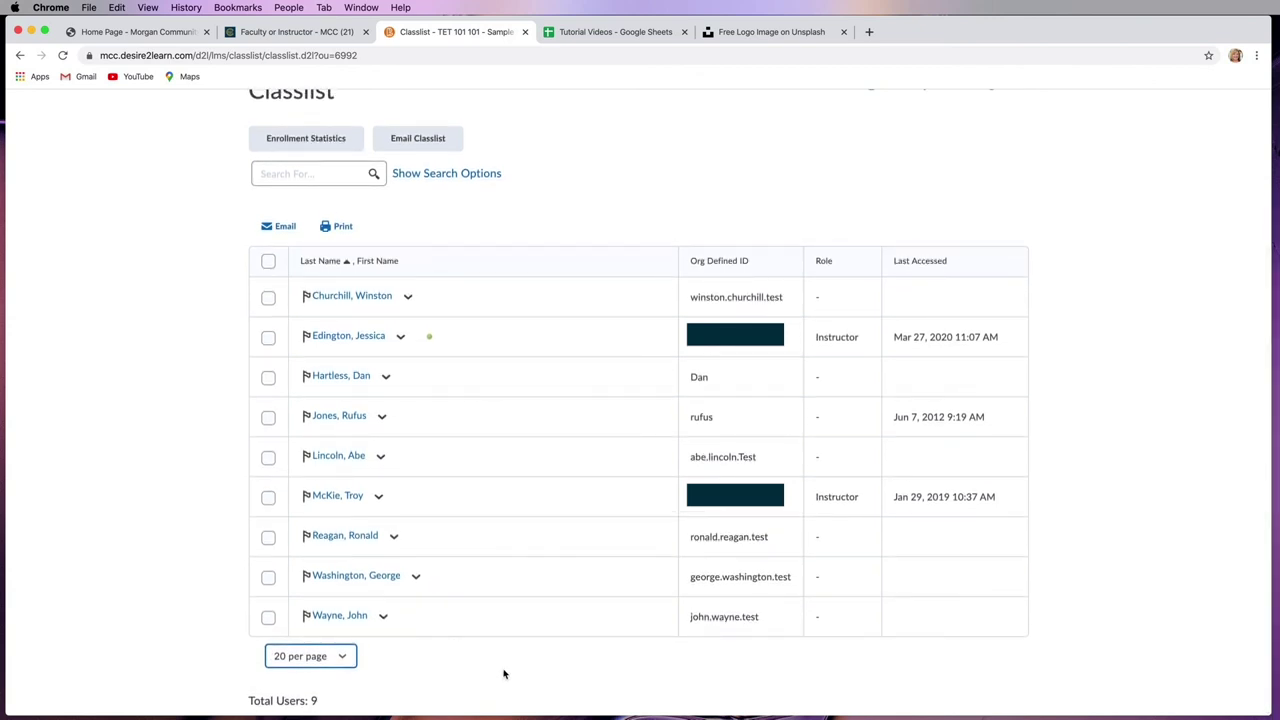